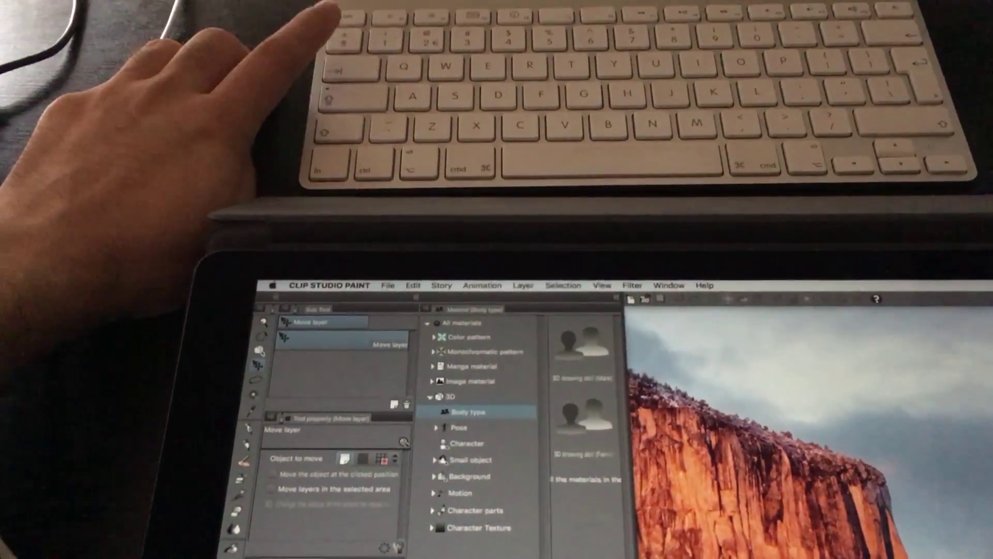
- Toggle the palettes with Tab until all are hidden and only the menu bar shows
{"action": "key", "text": "Tab"}
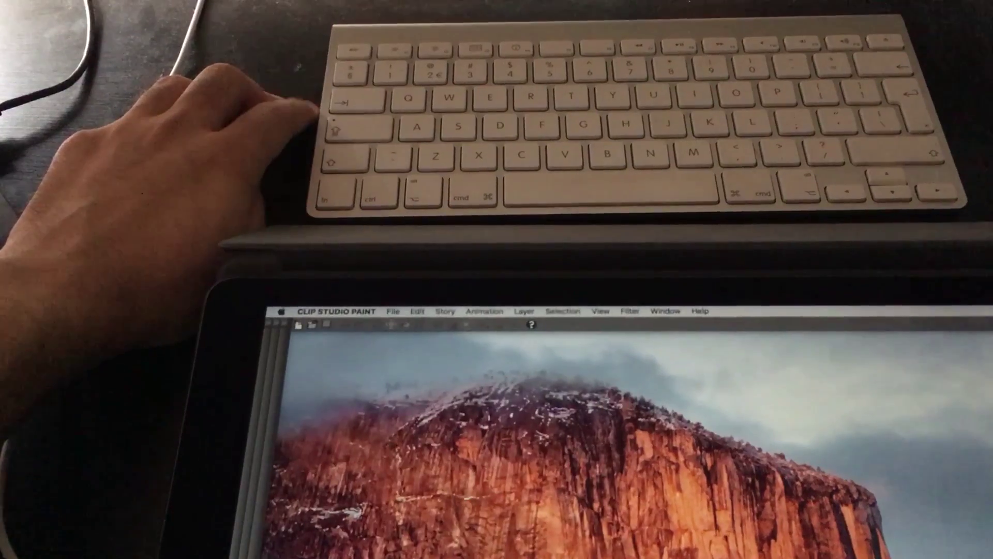
{"action": "key", "text": "Tab"}
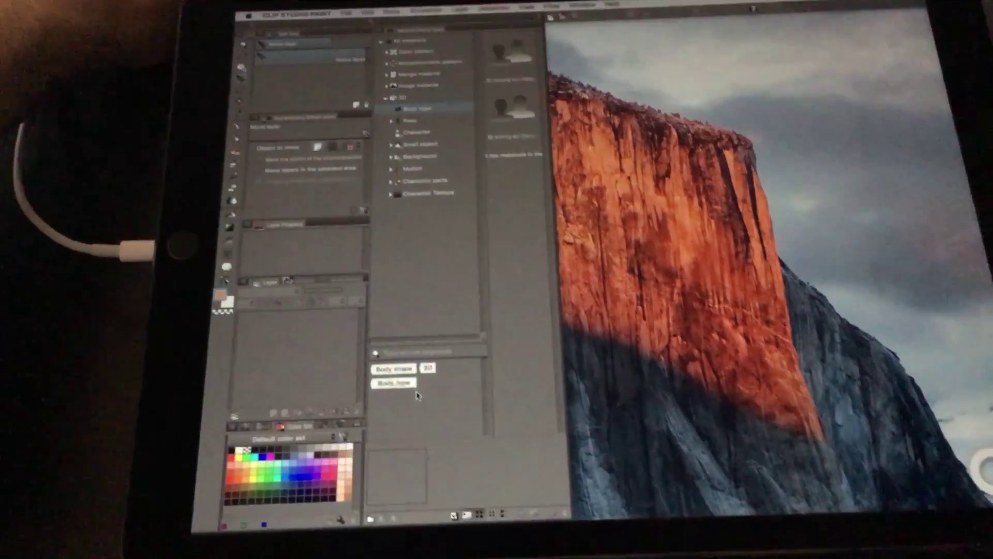
{"action": "key", "text": "Tab"}
{"action": "key", "text": "Tab"}
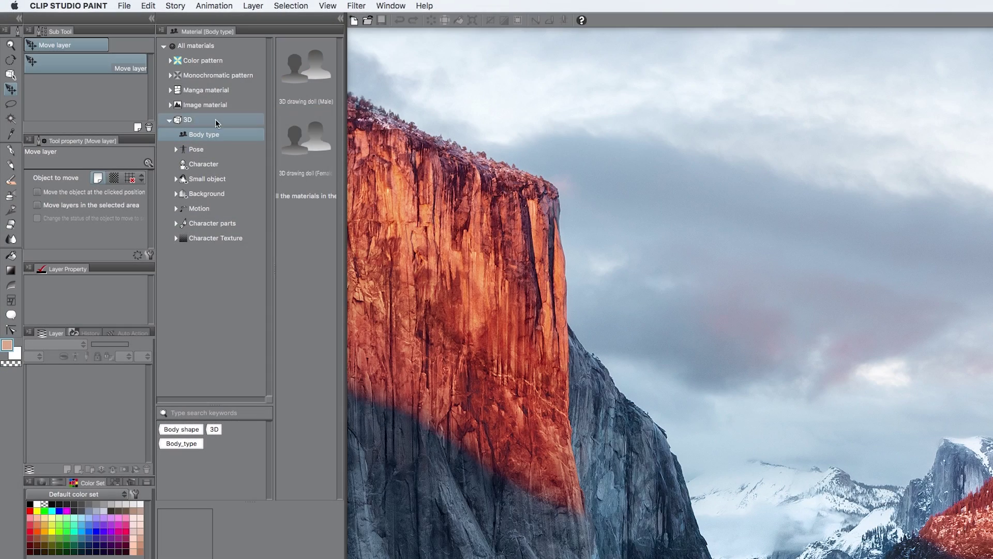
- Open the File menu
{"action": "left_click", "coordinate": [124, 7]}
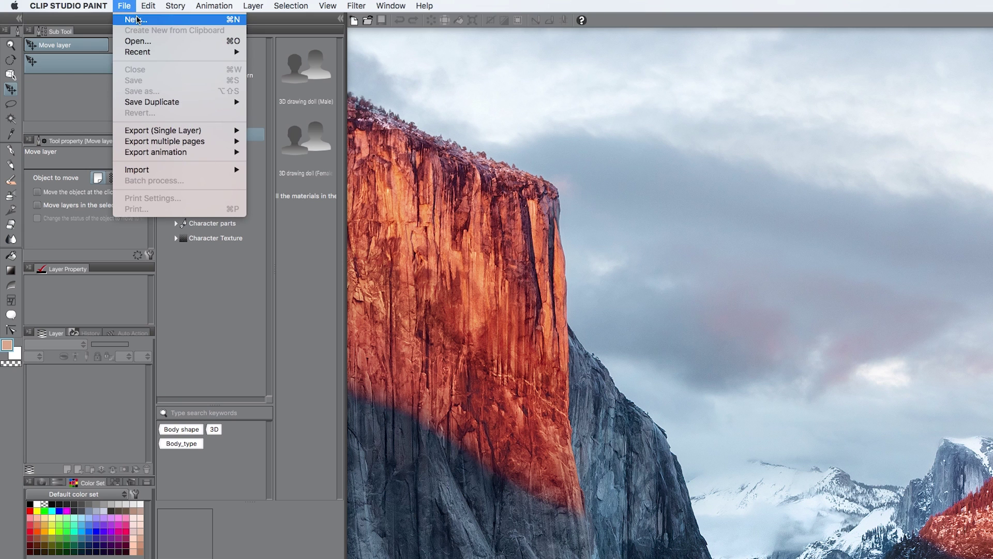
- Start a new canvas, compare the Illustration and Animation presets, and choose Comic (A4, 350 dpi)
{"action": "left_click", "coordinate": [136, 20]}
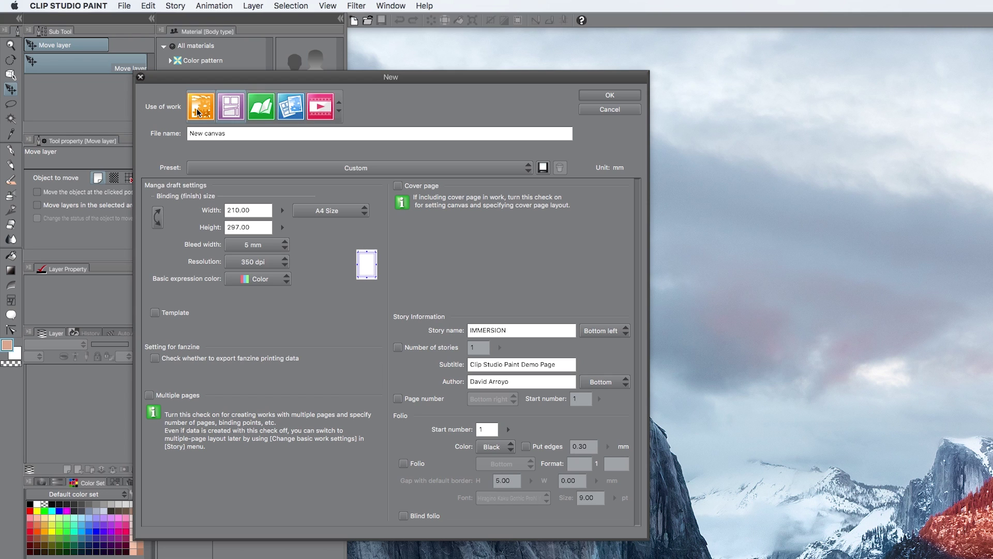
{"action": "left_click", "coordinate": [197, 107]}
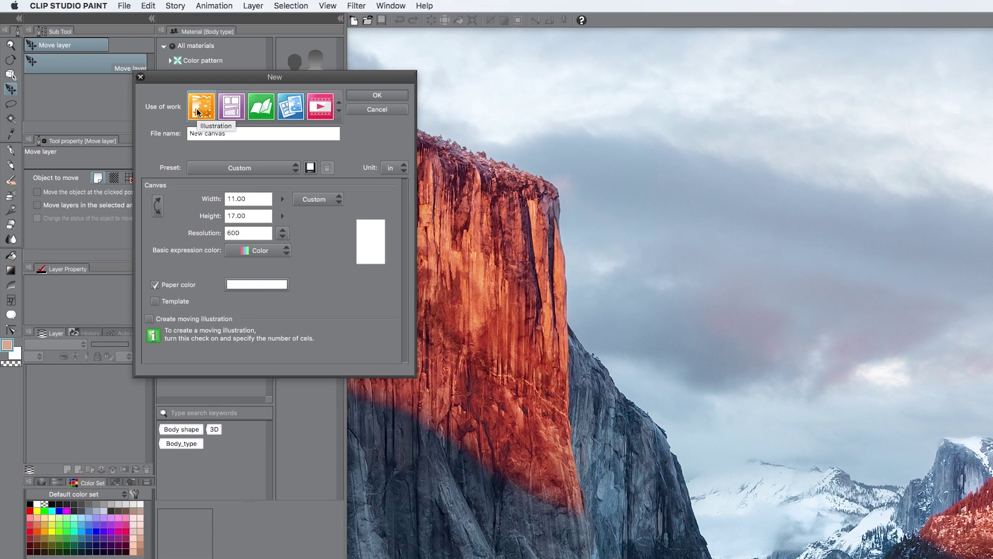
{"action": "left_click", "coordinate": [262, 107]}
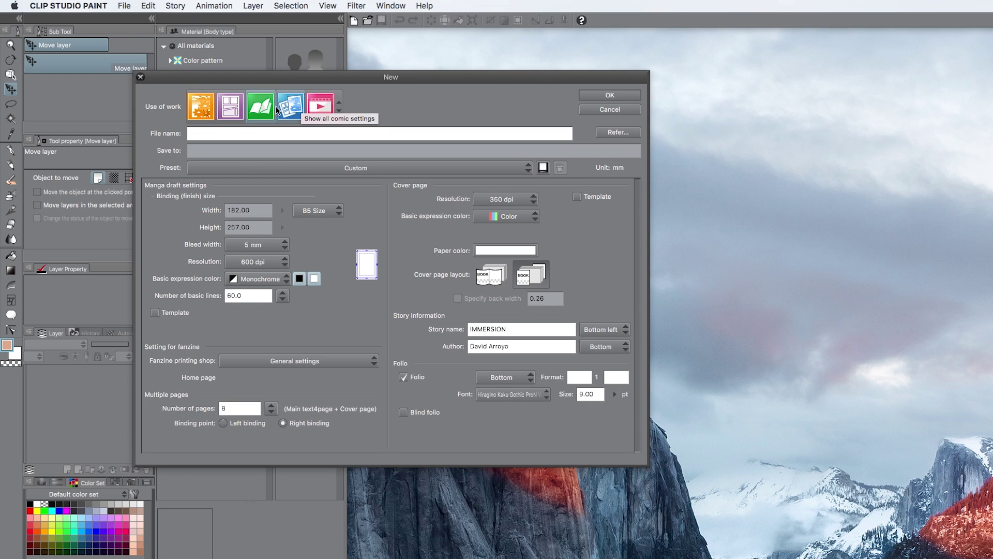
{"action": "left_click", "coordinate": [298, 108]}
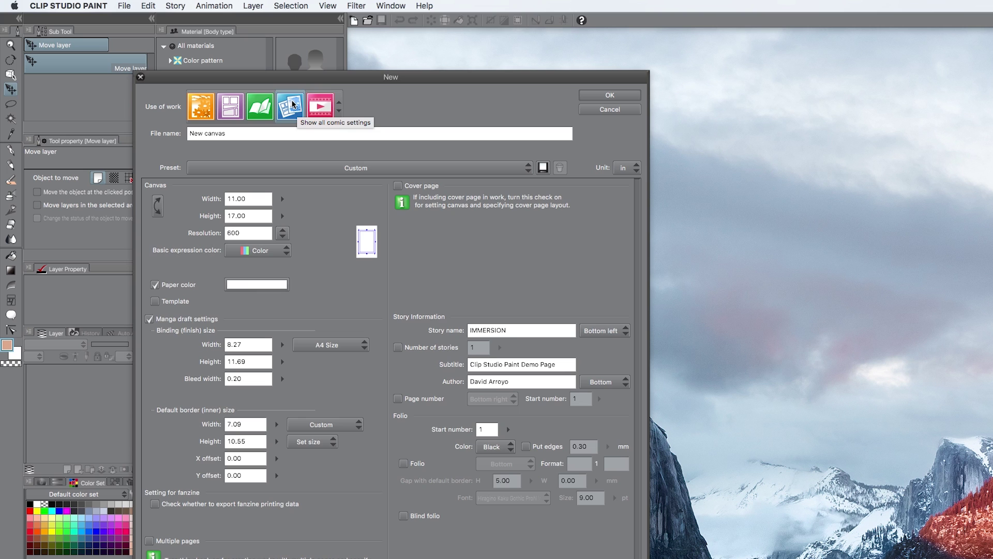
{"action": "left_click", "coordinate": [322, 104]}
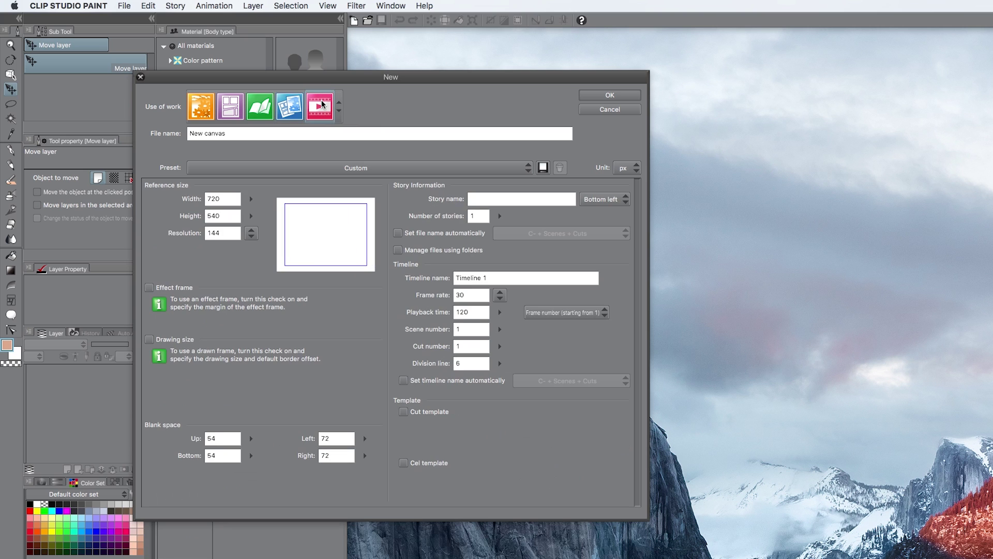
{"action": "left_click", "coordinate": [226, 111]}
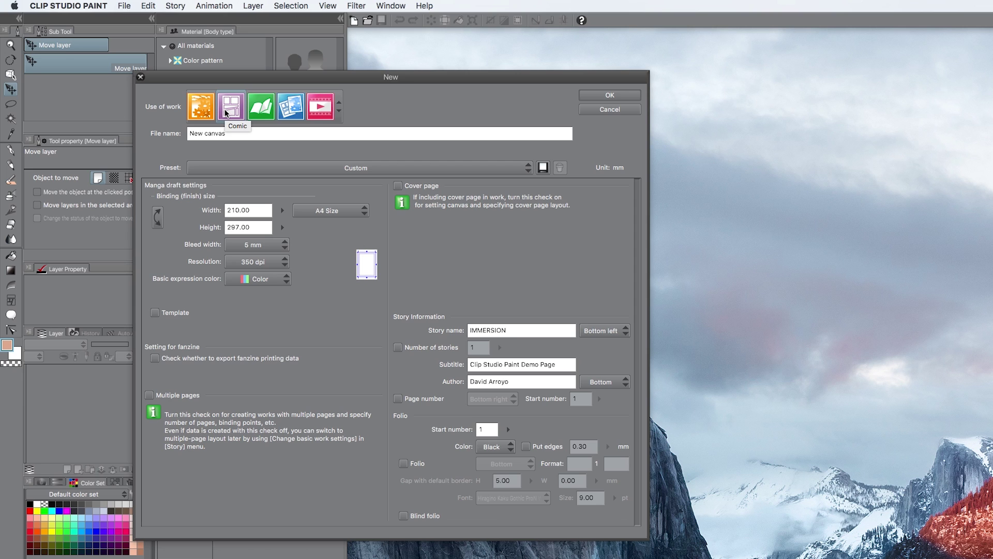
- Name the file CSP-Demo, keep A4 size and 350 dpi, and enable Template
{"action": "triple_click", "coordinate": [188, 130]}
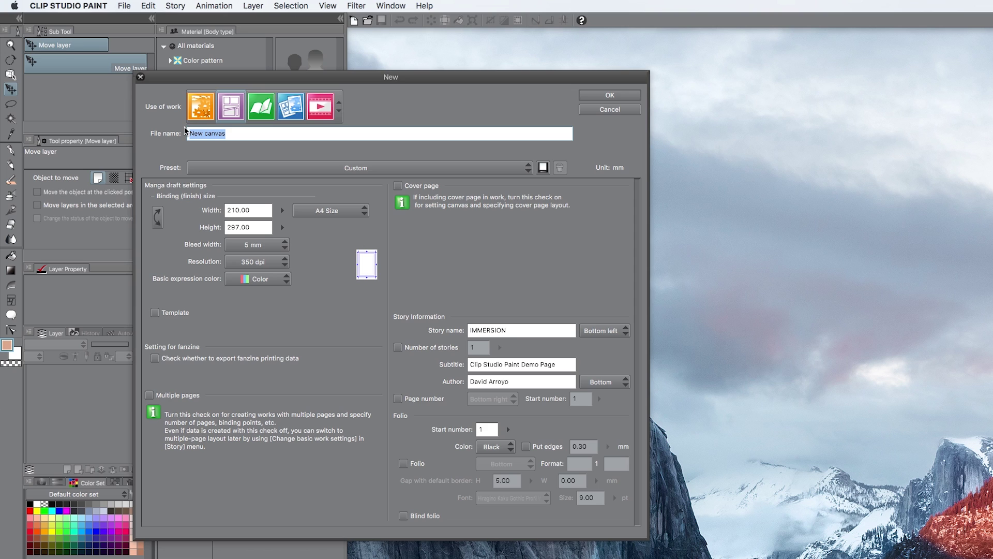
{"action": "type", "text": "CSP-Demo"}
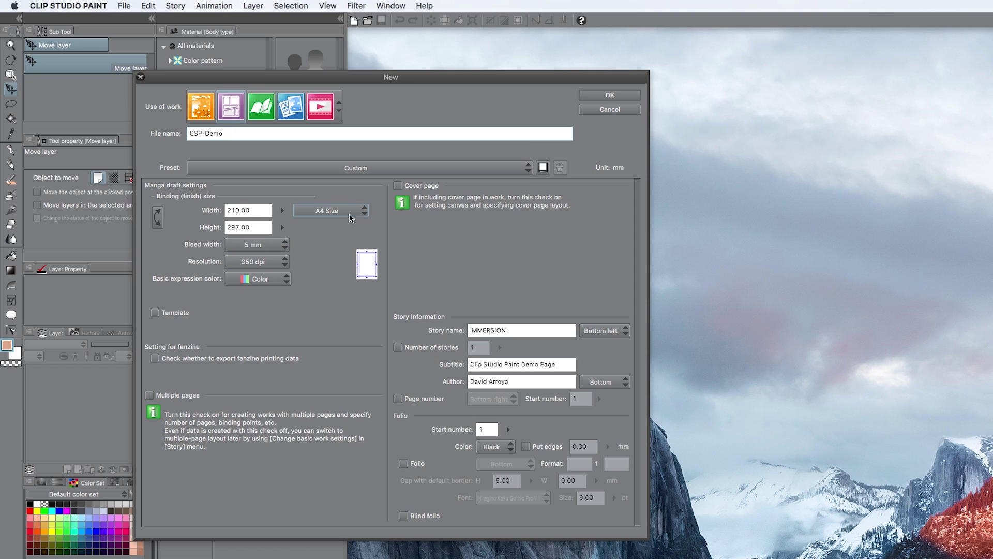
{"action": "left_click", "coordinate": [365, 208]}
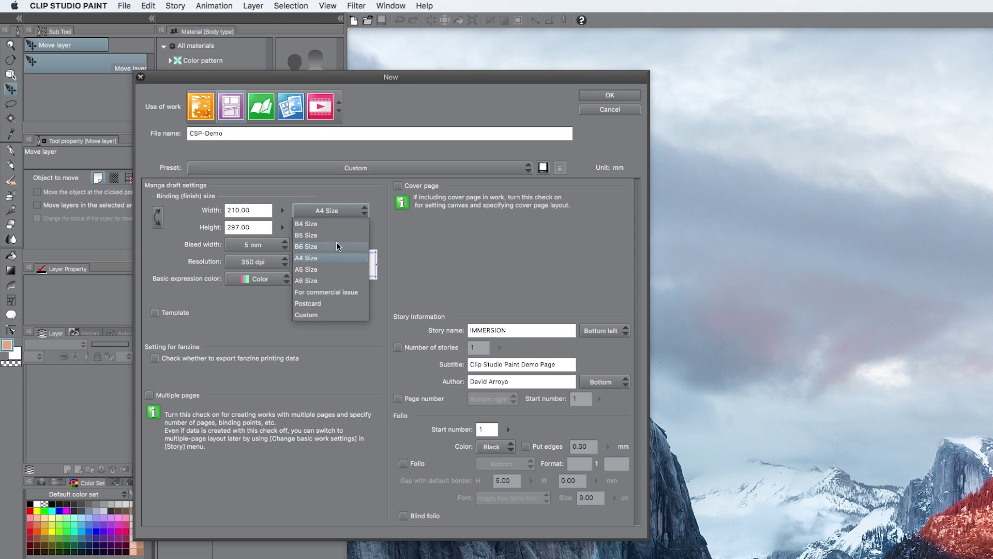
{"action": "left_click", "coordinate": [337, 208]}
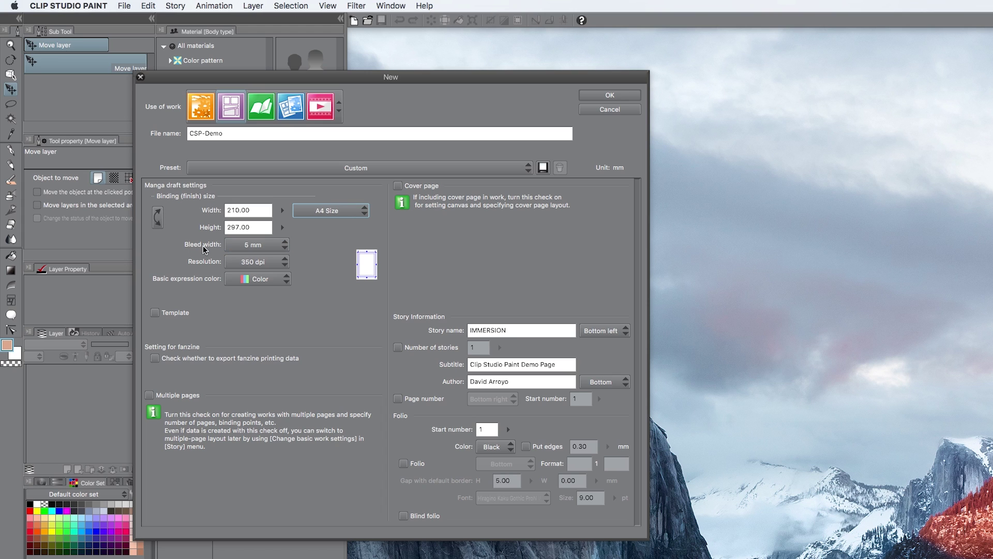
{"action": "left_click", "coordinate": [279, 262]}
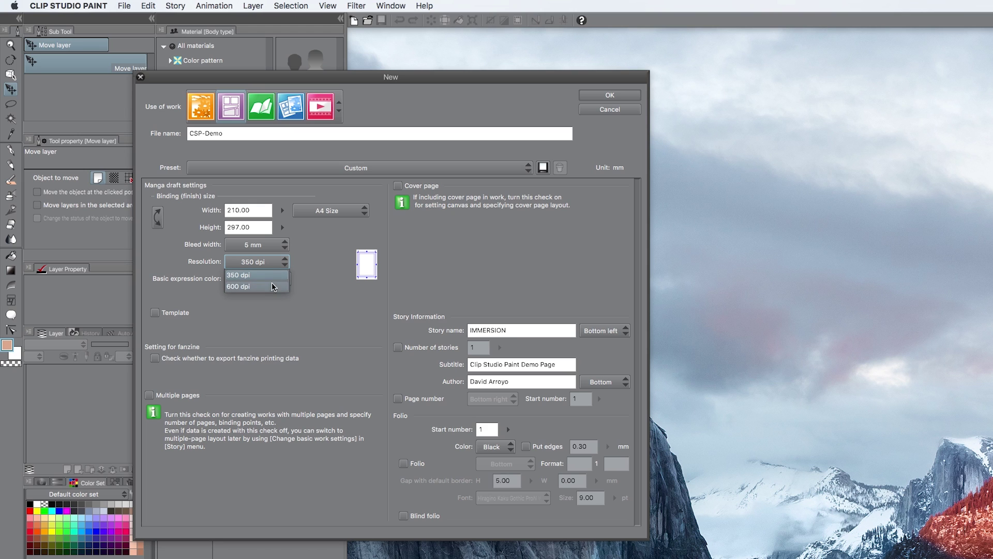
{"action": "left_click", "coordinate": [271, 275]}
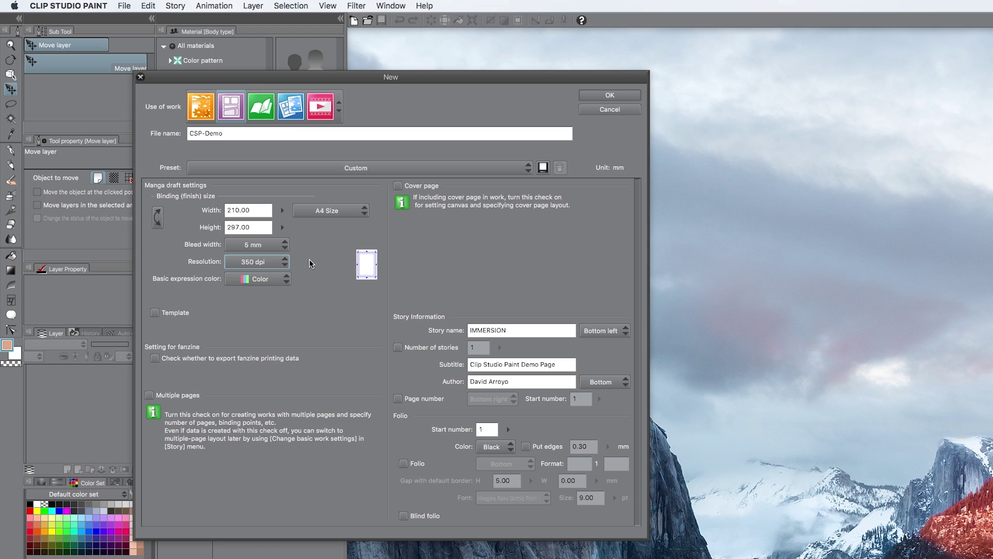
{"action": "left_click", "coordinate": [154, 313]}
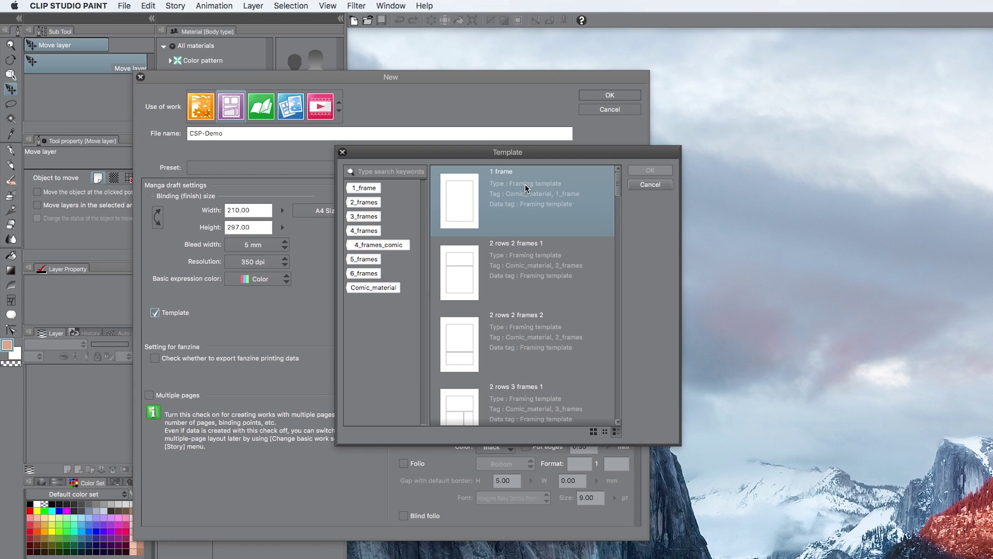
- Scroll through the framing template list and cancel without choosing a template
{"action": "left_click_drag", "start_coordinate": [617, 180], "coordinate": [617, 257]}
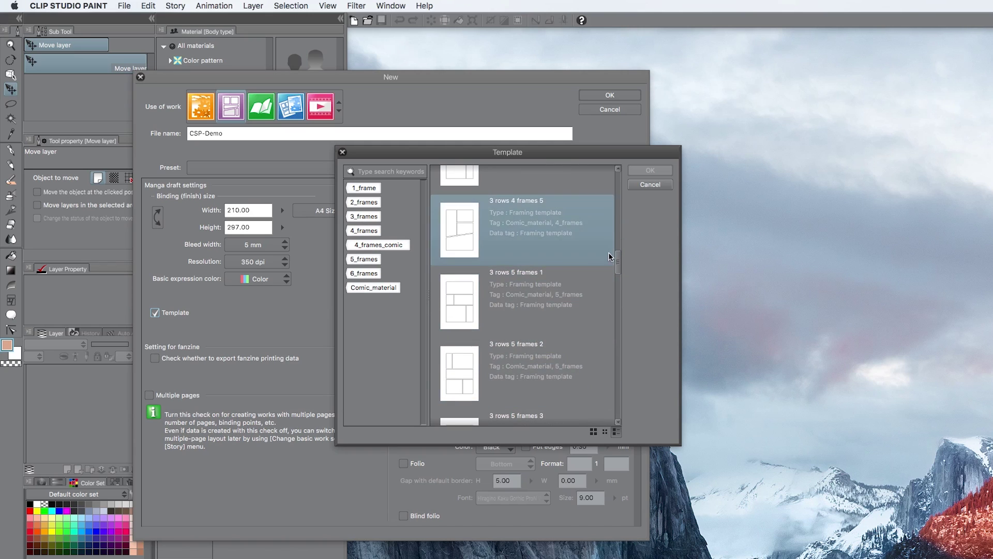
{"action": "left_click_drag", "start_coordinate": [617, 258], "coordinate": [624, 167]}
{"action": "left_click", "coordinate": [646, 185]}
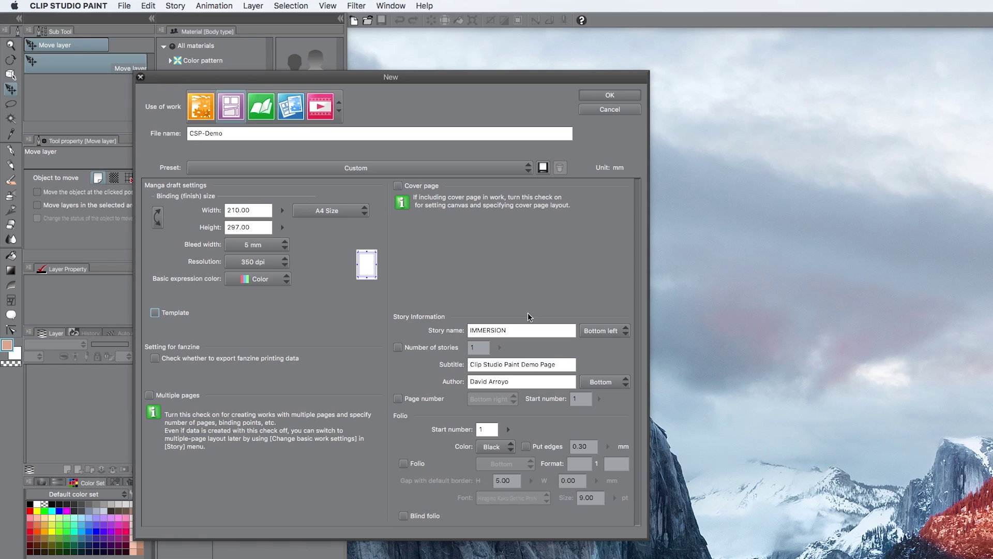
{"action": "left_click_drag", "start_coordinate": [537, 330], "coordinate": [459, 330]}
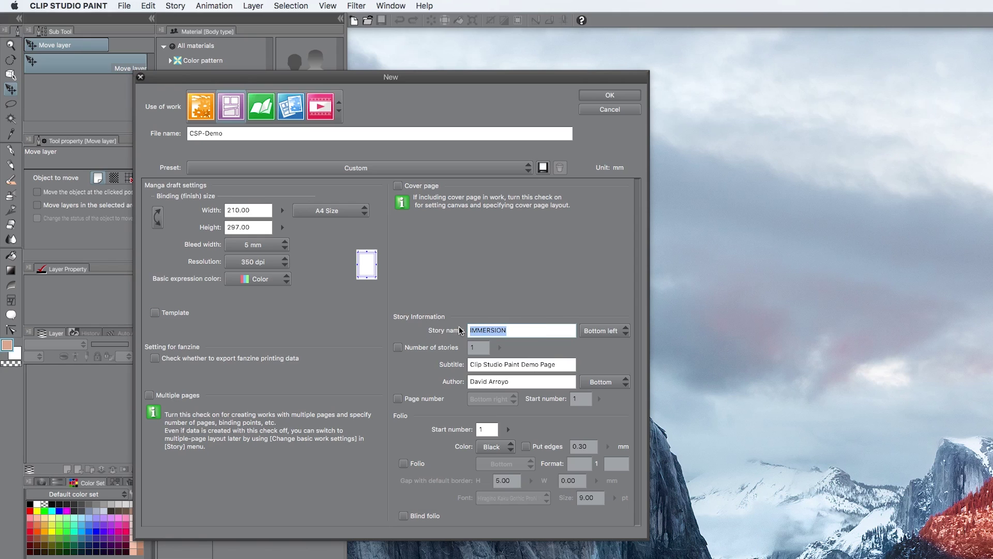
{"action": "left_click", "coordinate": [506, 331]}
{"action": "mouse_move", "coordinate": [472, 363]}
{"action": "left_mouse_down"}
{"action": "mouse_move", "coordinate": [571, 362]}
{"action": "mouse_move", "coordinate": [528, 380]}
{"action": "mouse_move", "coordinate": [420, 374]}
{"action": "left_mouse_up"}
{"action": "left_click", "coordinate": [567, 361]}
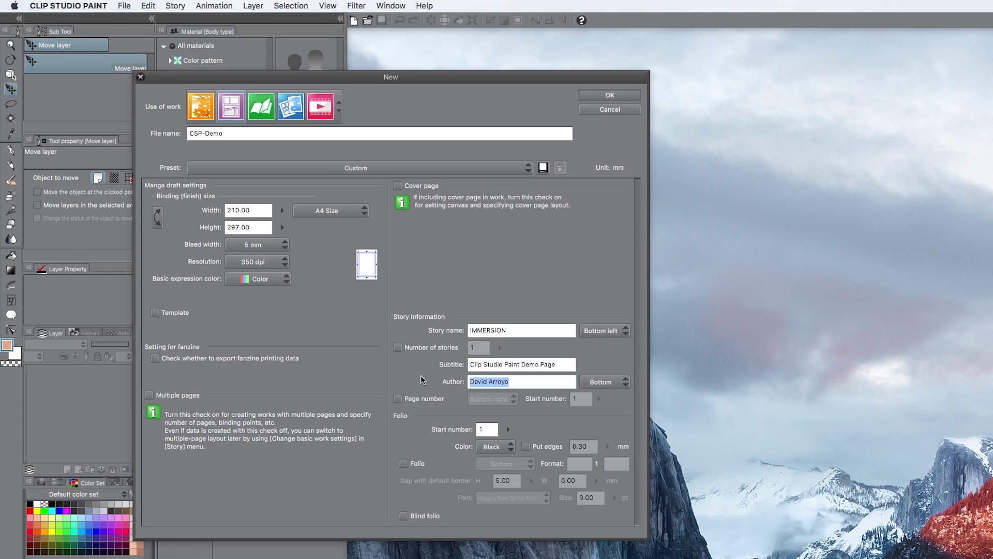
{"action": "left_click", "coordinate": [535, 379]}
{"action": "left_click", "coordinate": [597, 95]}
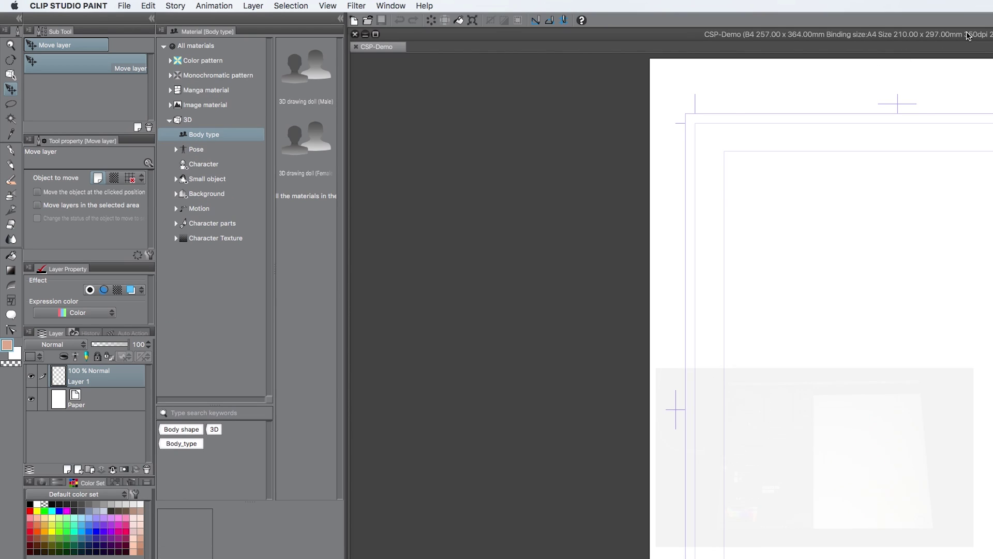
- Hide the palettes, move the CSP-Demo window left, then show the palettes again
{"action": "key", "text": "Tab"}
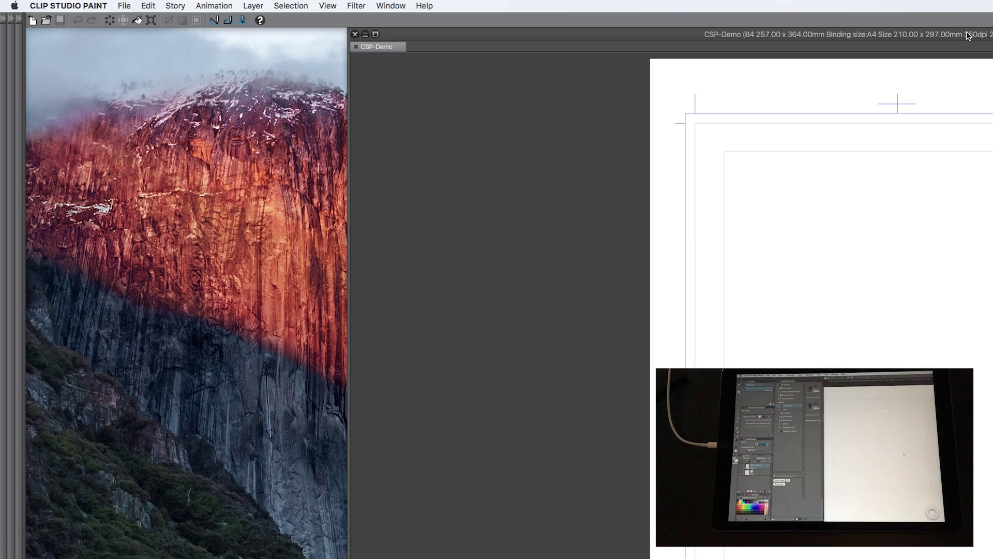
{"action": "left_click_drag", "start_coordinate": [968, 35], "coordinate": [647, 36]}
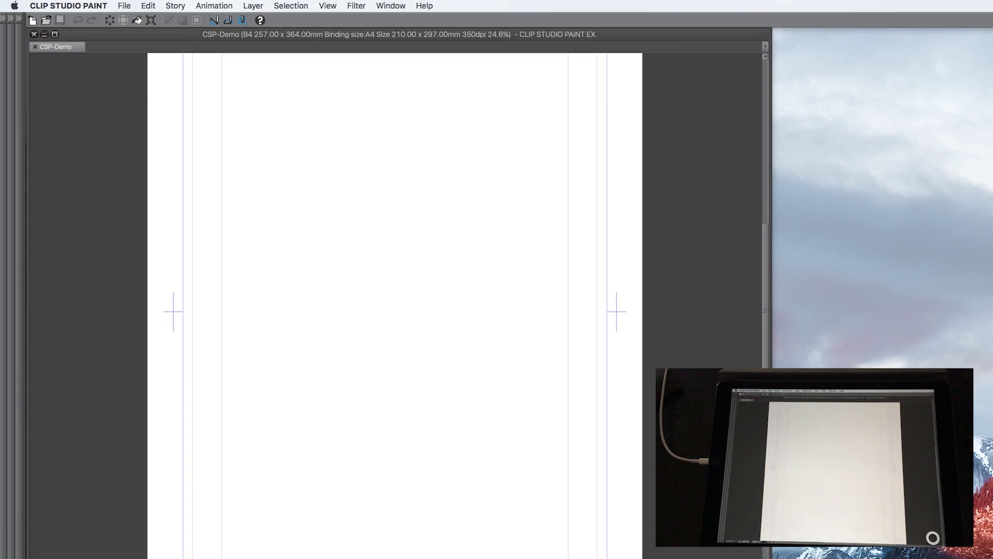
{"action": "key", "text": "Tab"}
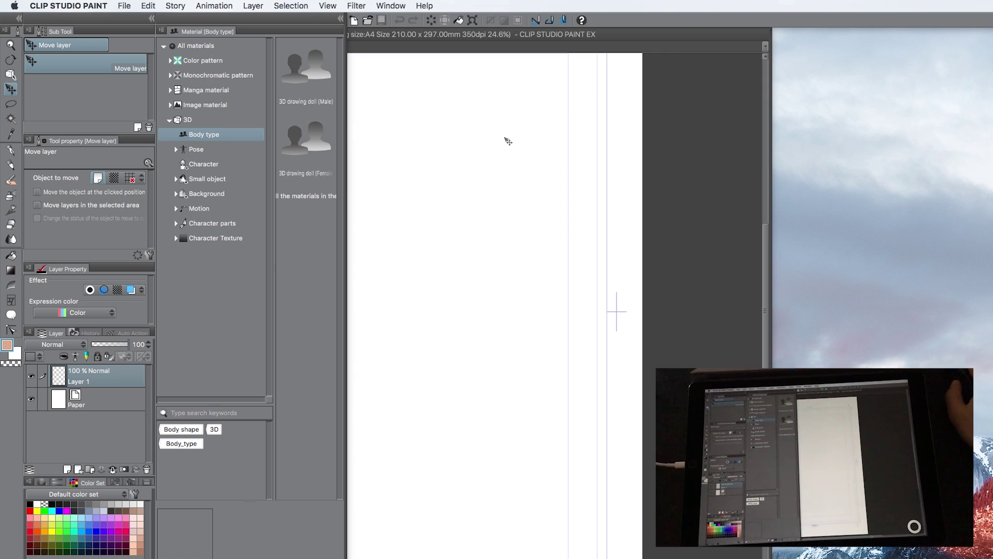
- Zoom out to 17.7% and scroll left to centre the whole A4 page
{"action": "key", "text": "super+minus"}
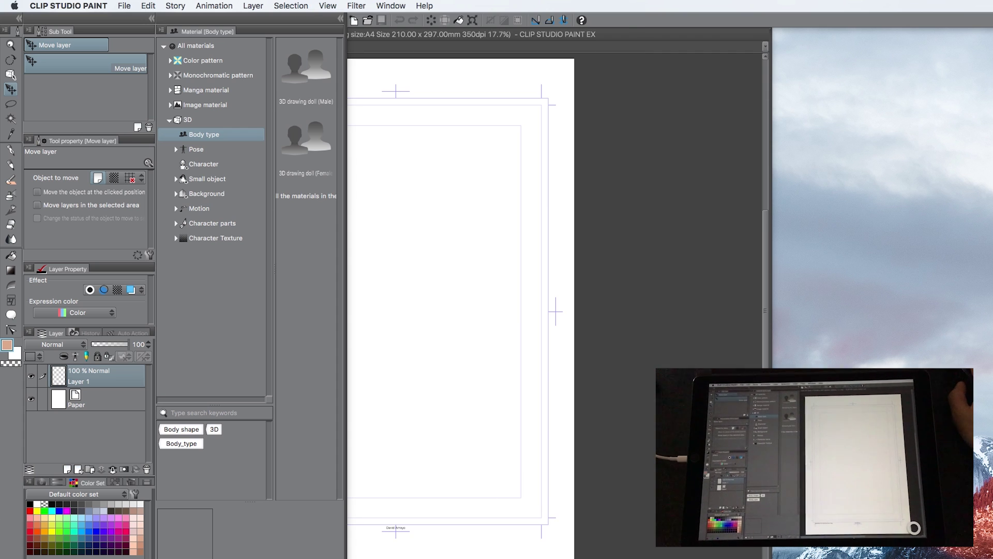
{"action": "scroll", "coordinate": [541, 305], "scroll_direction": "left", "scroll_amount": 5}
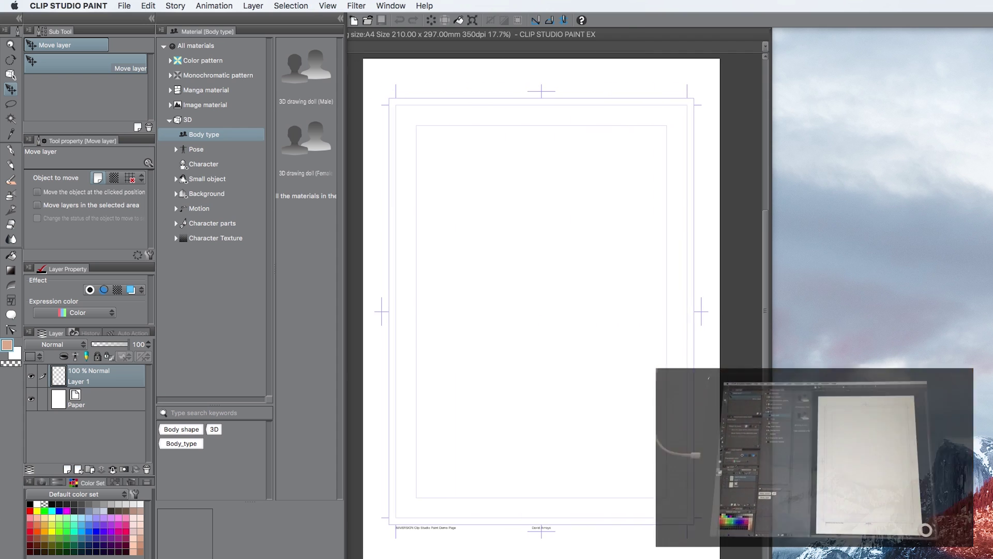